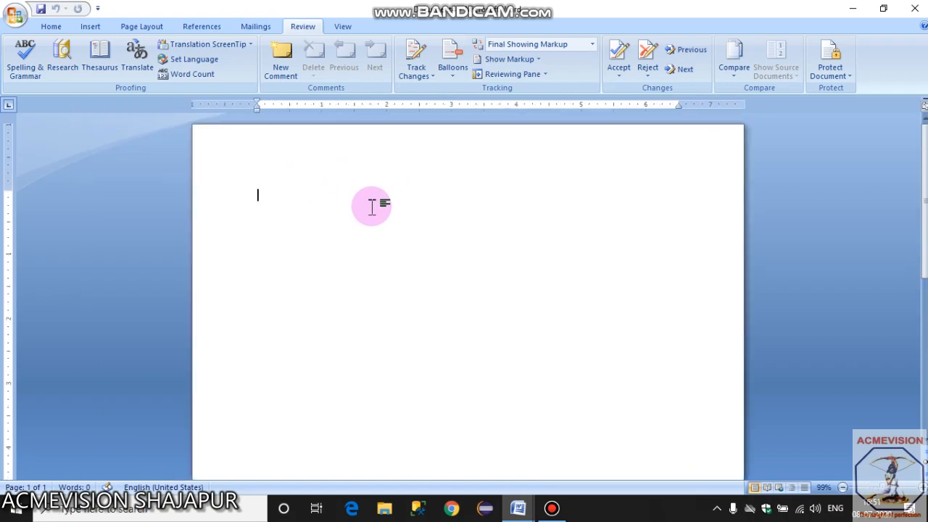
Write "HELLLO STUDENS" as the first line of the blank document
{"action": "scroll", "coordinate": [378, 202], "scroll_direction": "up", "scroll_amount": 2}
{"action": "scroll", "coordinate": [378, 201], "scroll_direction": "up", "scroll_amount": 1}
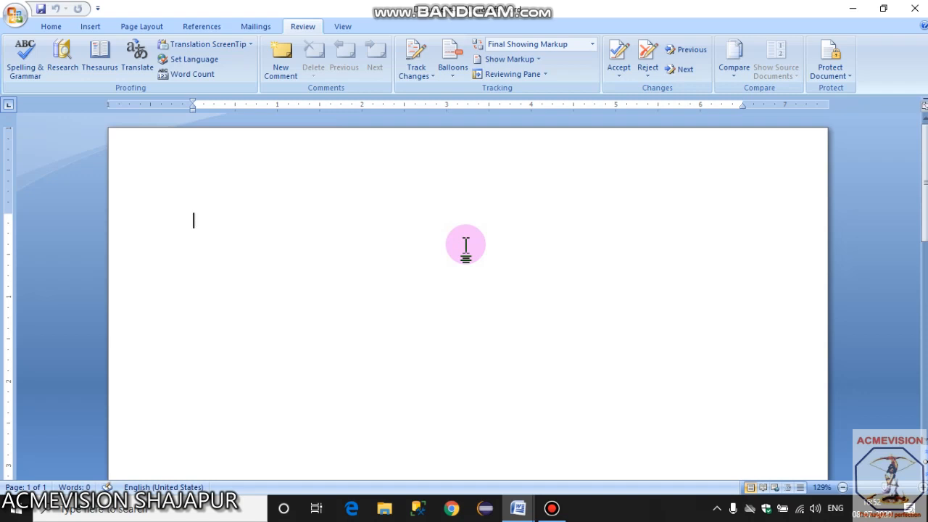
{"action": "type", "text": "HELLLO"}
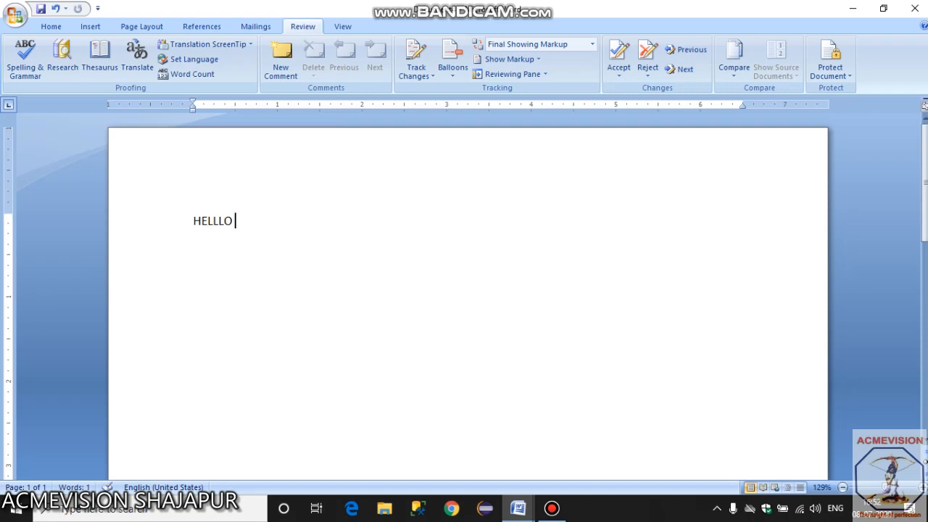
{"action": "type", "text": " STUDEN"}
{"action": "type", "text": "S"}
Start a second paragraph with the text "MY NAME IS COMPUTERR AND THIS IS THE ONLINE DIGITAL VIDEO"
{"action": "type", "text": " MY NAM"}
{"action": "type", "text": "E I"}
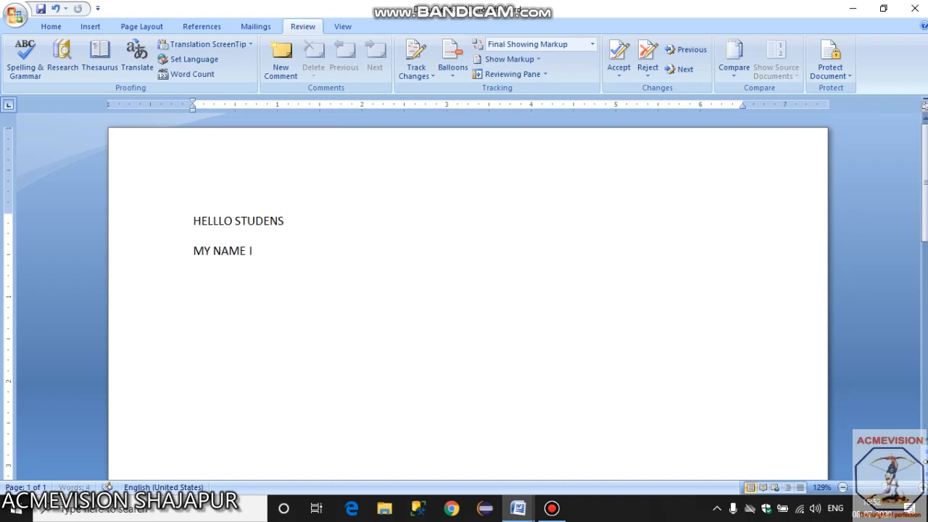
{"action": "type", "text": "S COMPUTER"}
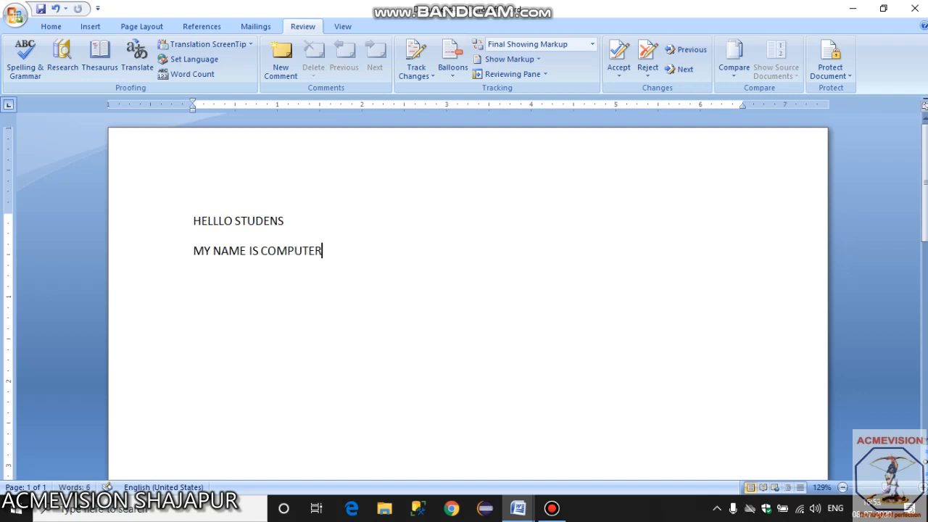
{"action": "type", "text": "R AND THIS IS"}
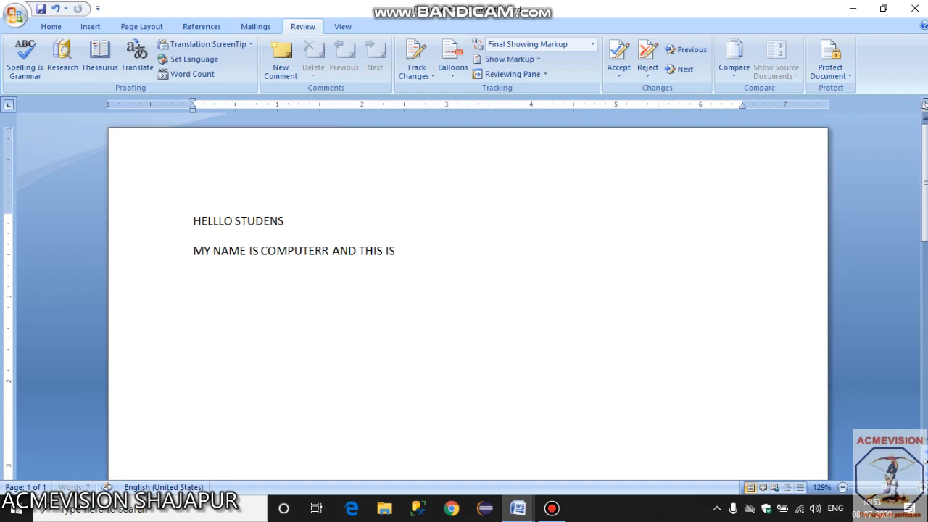
{"action": "type", "text": " THE ONLIN"}
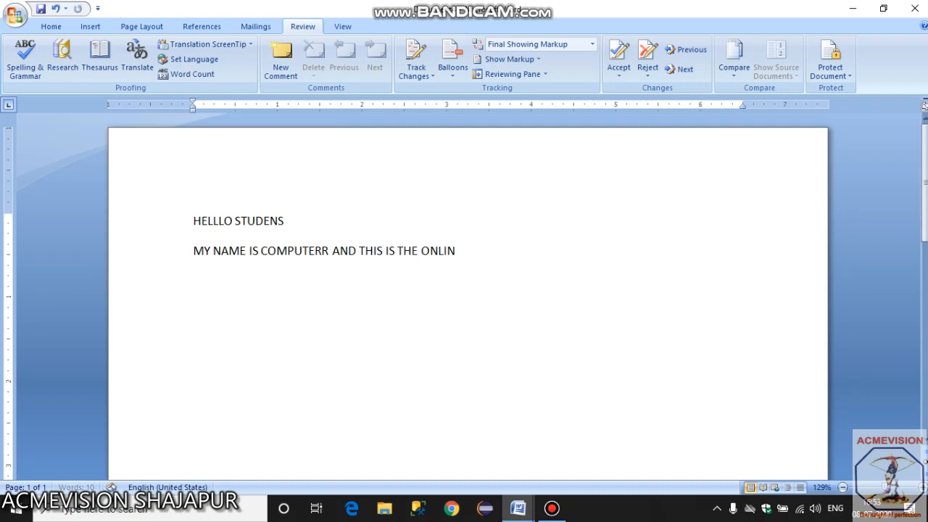
{"action": "type", "text": "E DIGITAL VIDEO"}
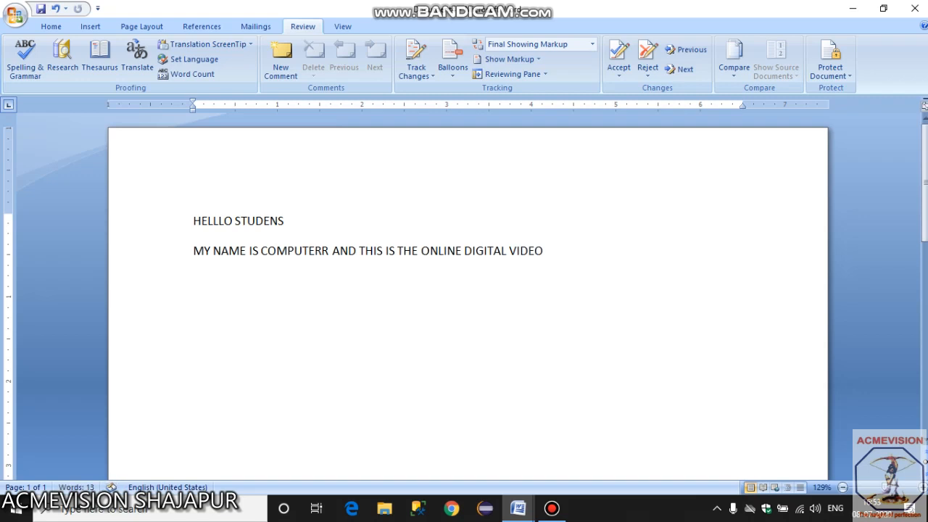
Continue the second paragraph with "FOR LEARNINGG COMPUTER AND ITS MANY OTHEER SOFTWAARE"
{"action": "type", "text": " FOR LEAN"}
{"action": "key", "text": "BackSpace"}
{"action": "type", "text": "RNINGG"}
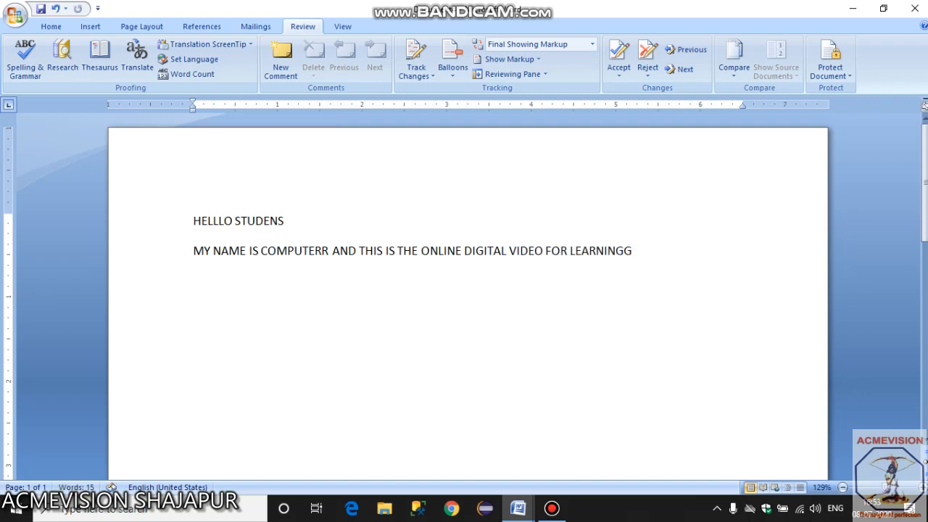
{"action": "type", "text": " COMPUTER AND I"}
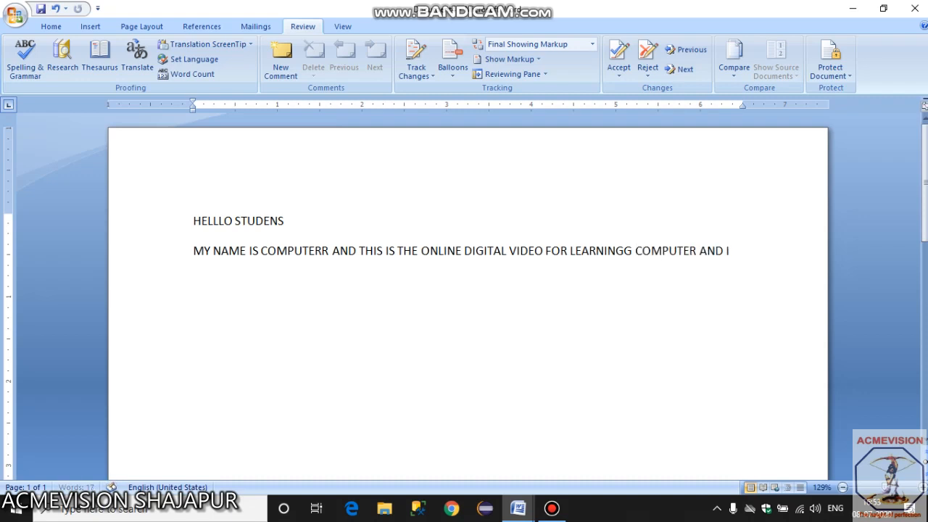
{"action": "type", "text": "TS MANY"}
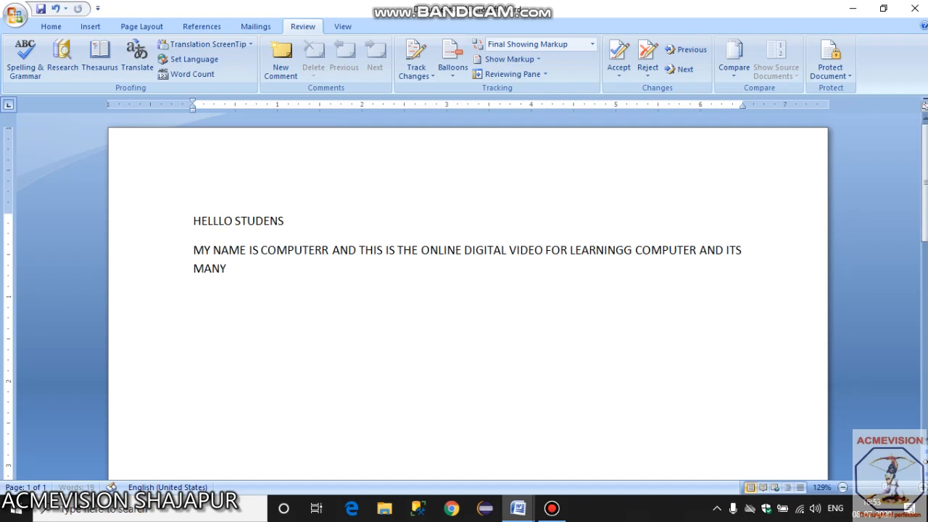
{"action": "type", "text": " OTHERR"}
{"action": "key", "text": "BackSpace"}
{"action": "key", "text": "BackSpace"}
{"action": "type", "text": "ER SOF"}
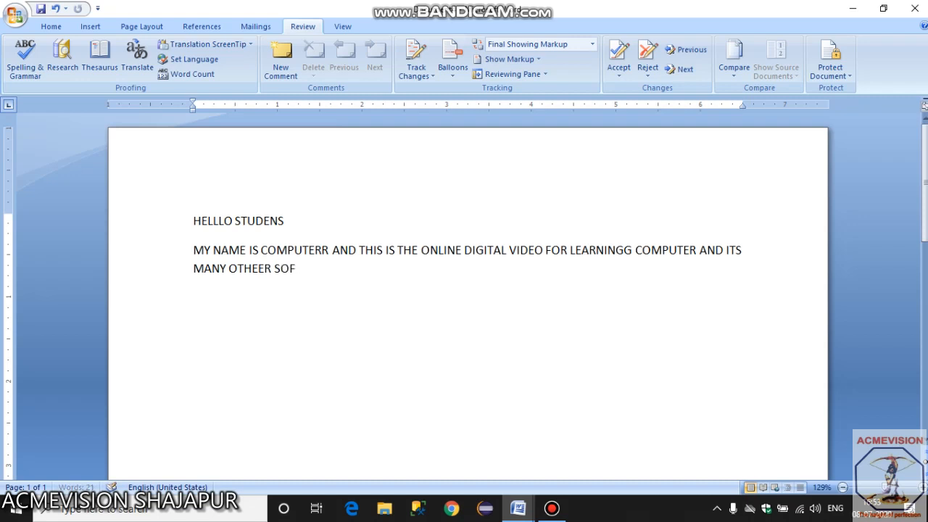
{"action": "type", "text": "TWAARE"}
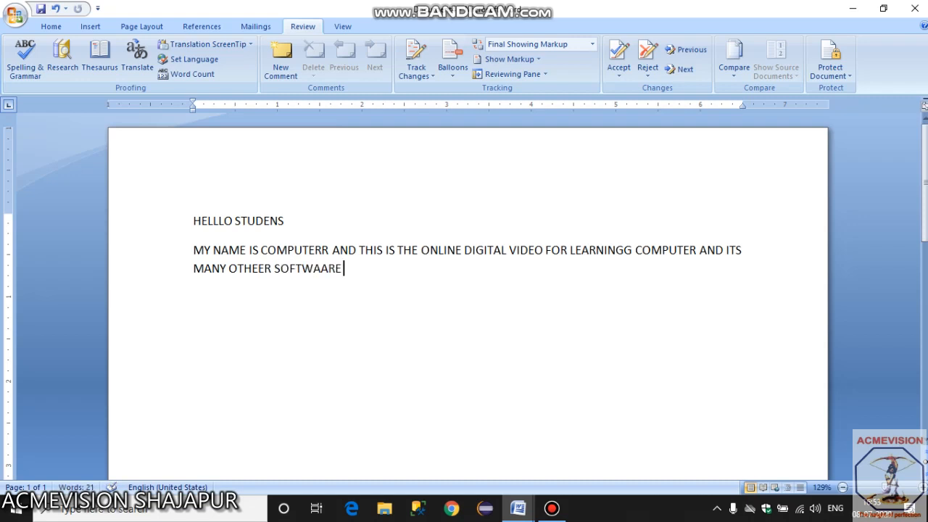
Add a third paragraph reading "THIS ARE THE MOST USEEFULL SOFTWARE PROGRAMS OFF COMPUTEER"
{"action": "key", "text": "Return"}
{"action": "type", "text": "THIS ARE THE MOST"}
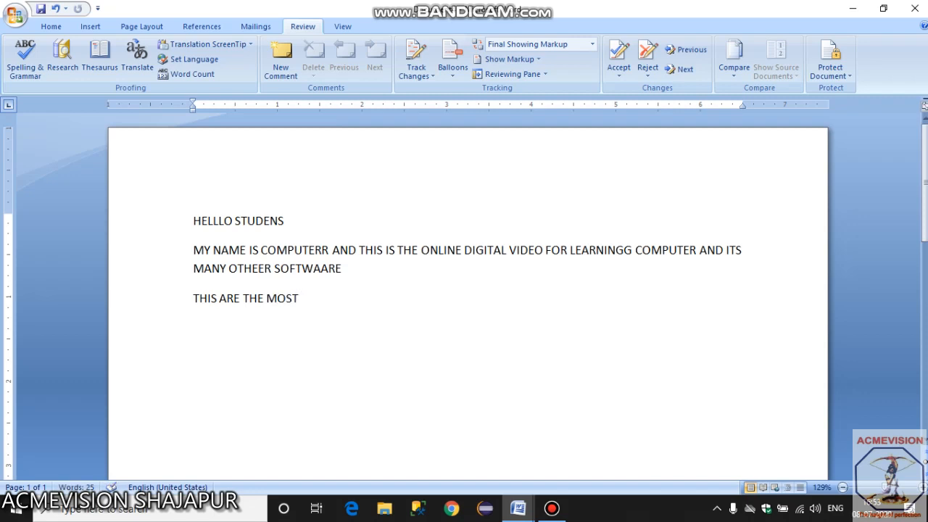
{"action": "type", "text": " USEEFULL SOFTW"}
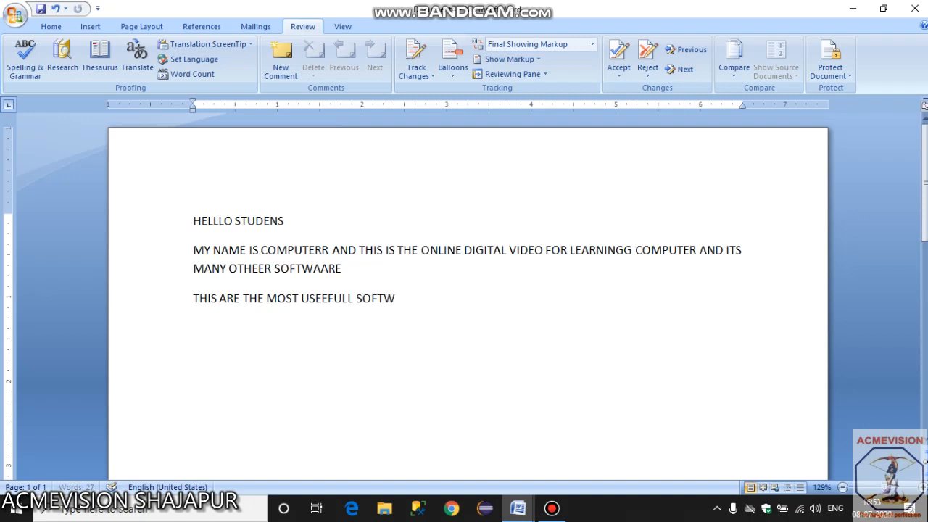
{"action": "type", "text": "ARE PROGRAMS OF "}
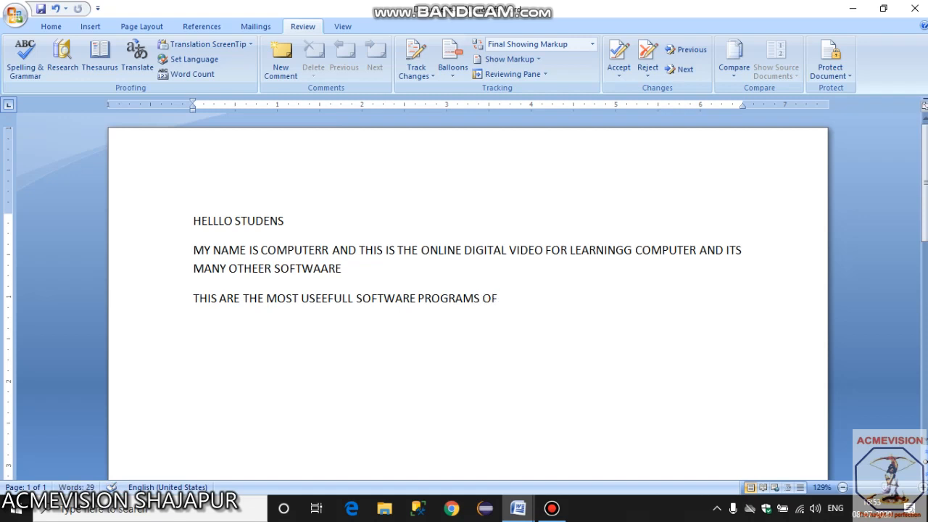
{"action": "type", "text": "F COMPUTEER"}
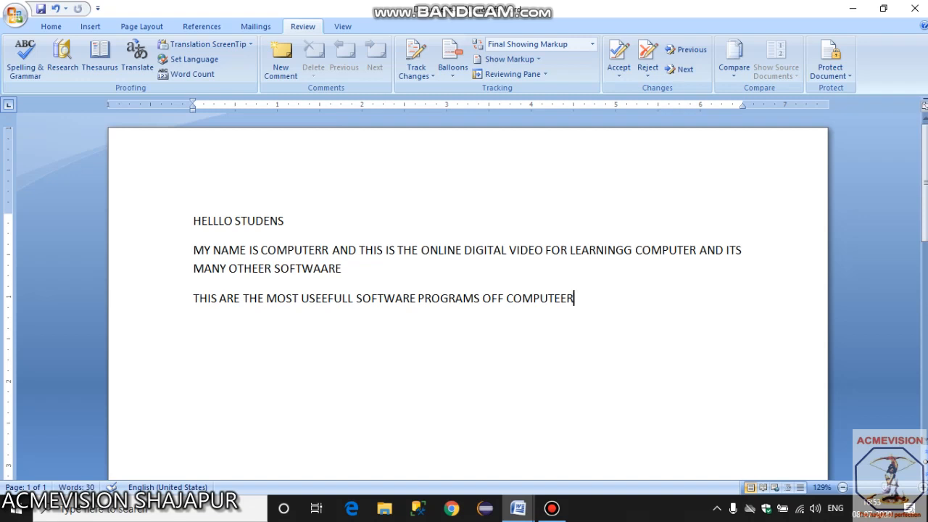
Change the case of the entire document text to Sentence case
{"action": "key", "text": "ctrl+a"}
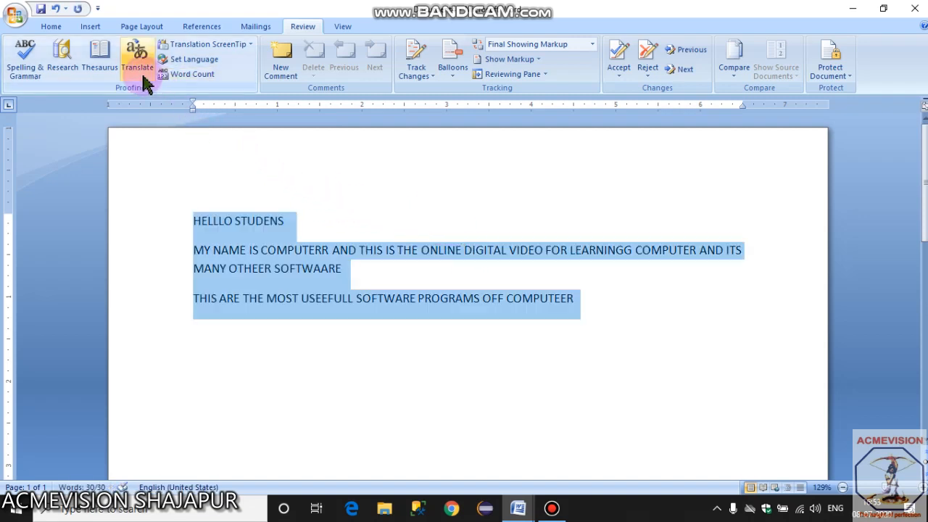
{"action": "left_click", "coordinate": [51, 27]}
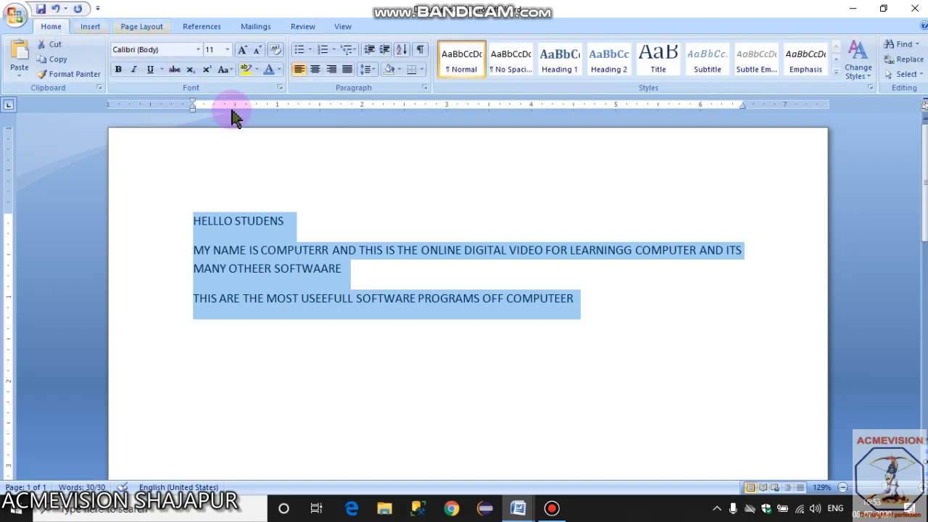
{"action": "left_click", "coordinate": [230, 69]}
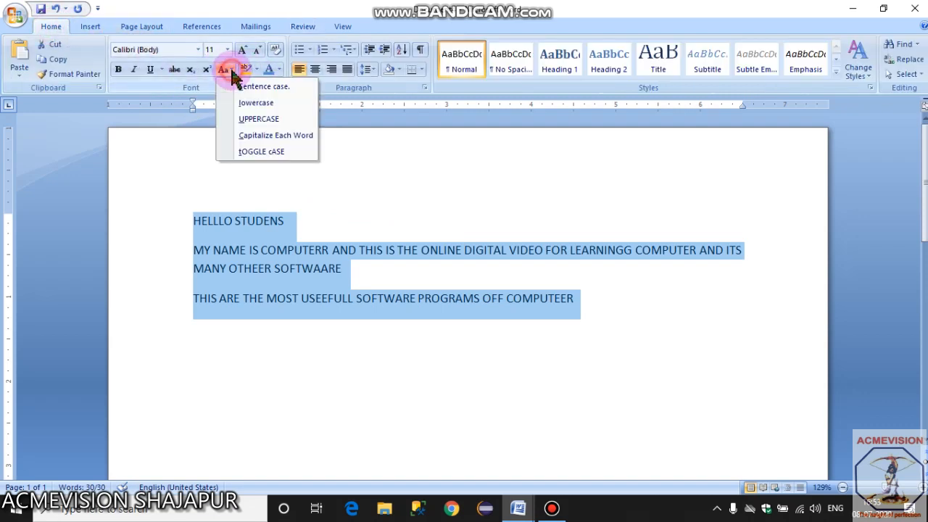
{"action": "left_click", "coordinate": [264, 86]}
{"action": "double_click", "coordinate": [487, 299]}
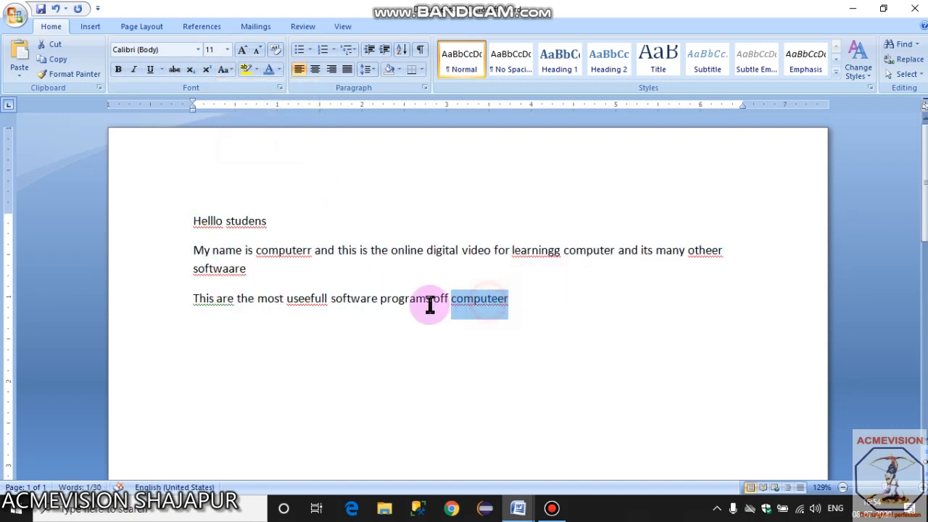
{"action": "left_click", "coordinate": [313, 278]}
{"action": "scroll", "coordinate": [279, 310], "scroll_direction": "up", "scroll_amount": 3}
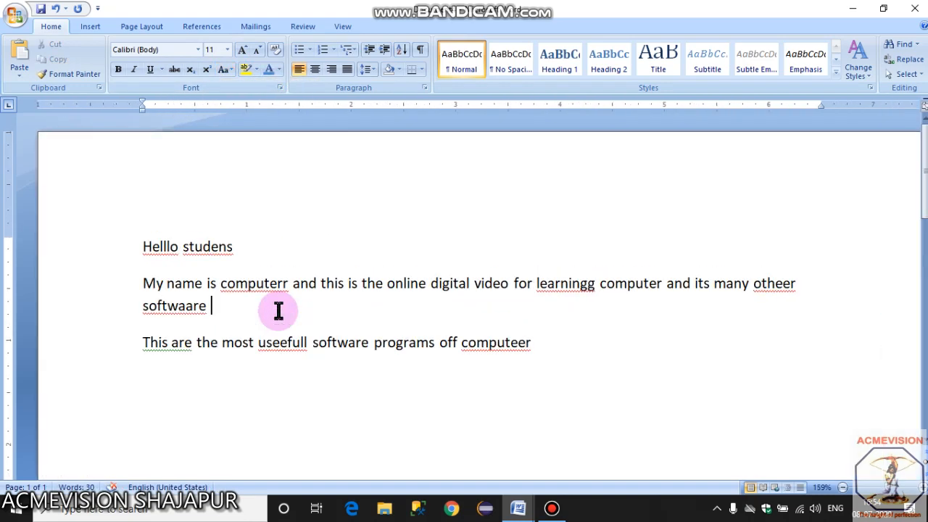
{"action": "scroll", "coordinate": [278, 311], "scroll_direction": "down", "scroll_amount": 9}
{"action": "scroll", "coordinate": [278, 312], "scroll_direction": "up", "scroll_amount": 5}
{"action": "scroll", "coordinate": [292, 299], "scroll_direction": "up", "scroll_amount": 3}
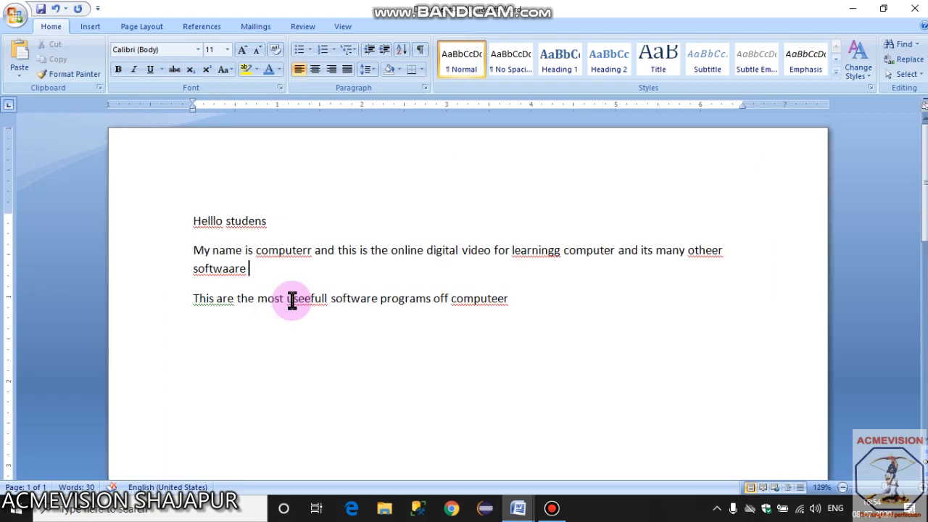
{"action": "scroll", "coordinate": [293, 300], "scroll_direction": "down", "scroll_amount": 10}
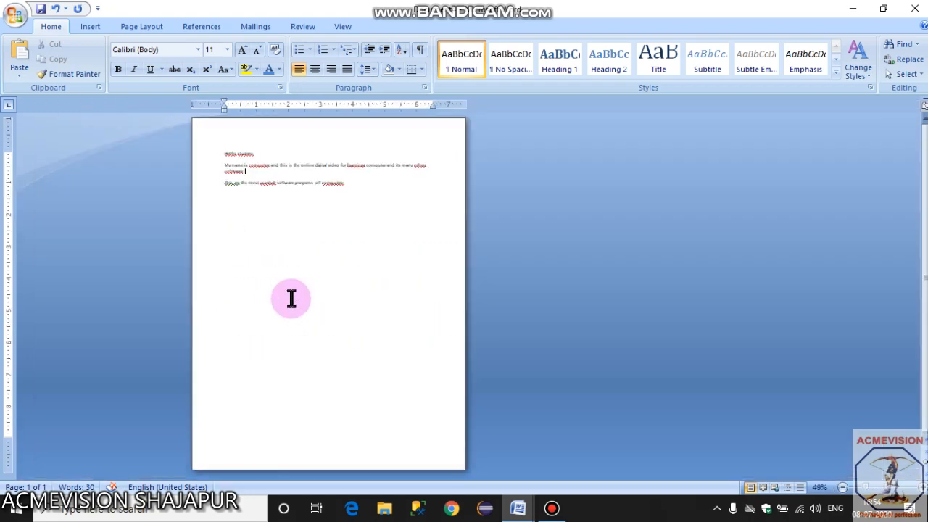
Enlarge all of the document's text to font size 22
{"action": "key", "text": "ctrl+a"}
{"action": "key", "text": "ctrl+bracketright"}
{"action": "key", "text": "ctrl+bracketright"}
{"action": "key", "text": "ctrl+bracketright"}
{"action": "key", "text": "ctrl+bracketright"}
{"action": "key", "text": "ctrl+bracketright"}
{"action": "key", "text": "ctrl+bracketright"}
{"action": "key", "text": "ctrl+bracketright"}
{"action": "key", "text": "ctrl+bracketright"}
{"action": "key", "text": "ctrl+bracketright"}
{"action": "key", "text": "ctrl+bracketright"}
{"action": "key", "text": "ctrl+bracketright"}
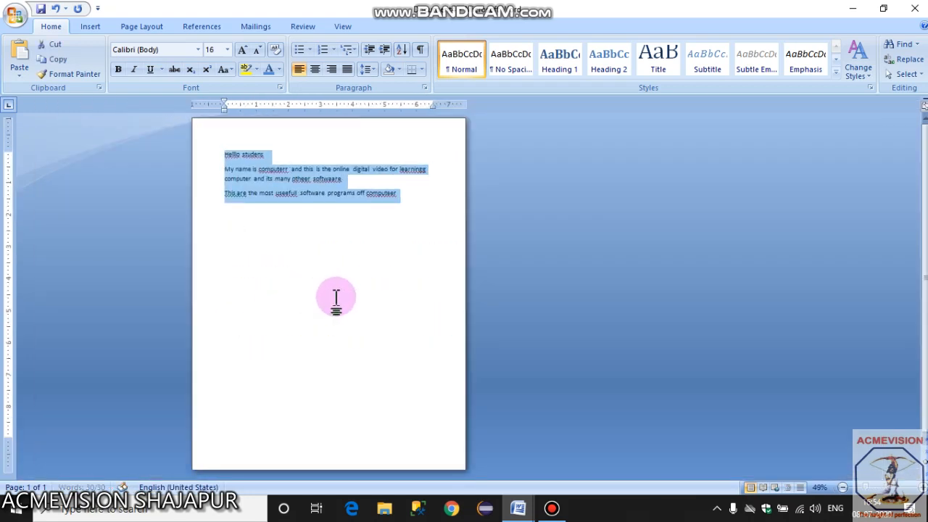
{"action": "scroll", "coordinate": [276, 244], "scroll_direction": "up", "scroll_amount": 7}
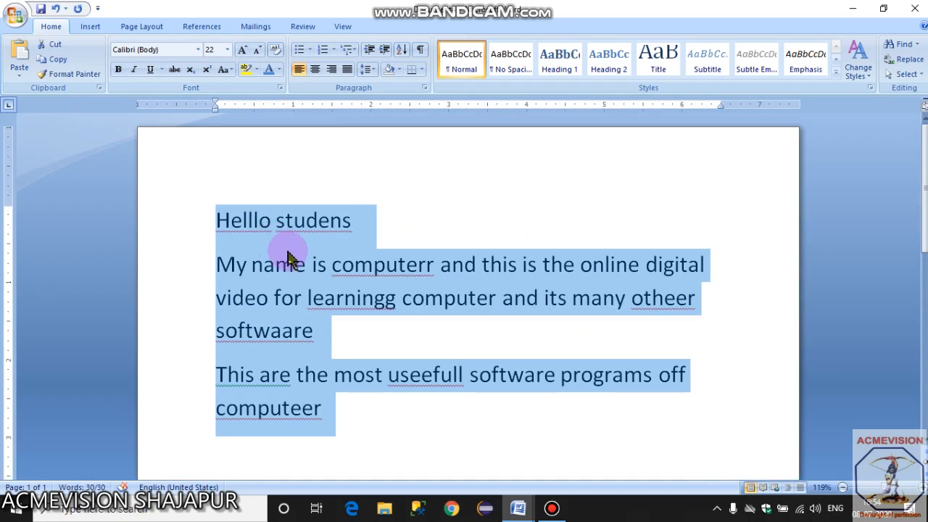
{"action": "left_click", "coordinate": [285, 252]}
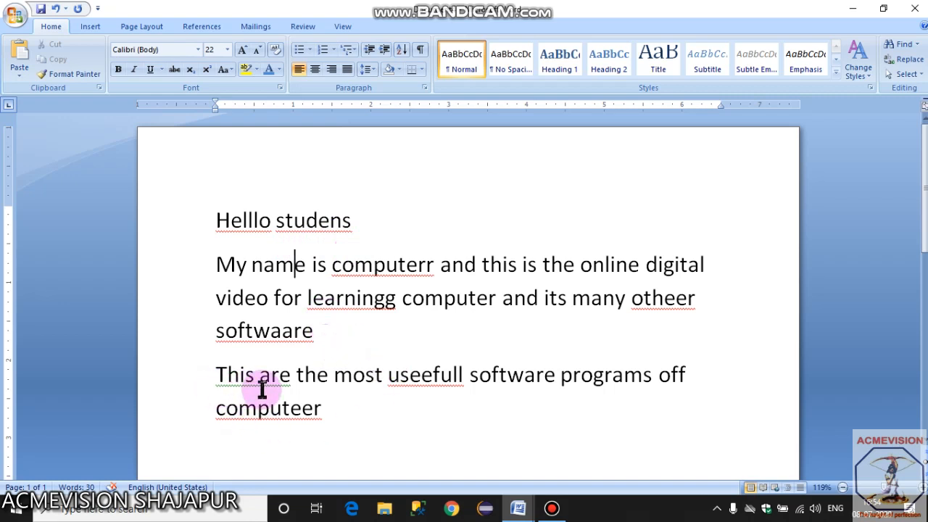
Start a Spelling & Grammar check from the very beginning of the document
{"action": "scroll", "coordinate": [315, 372], "scroll_direction": "up", "scroll_amount": 1}
{"action": "scroll", "coordinate": [314, 371], "scroll_direction": "up", "scroll_amount": 1}
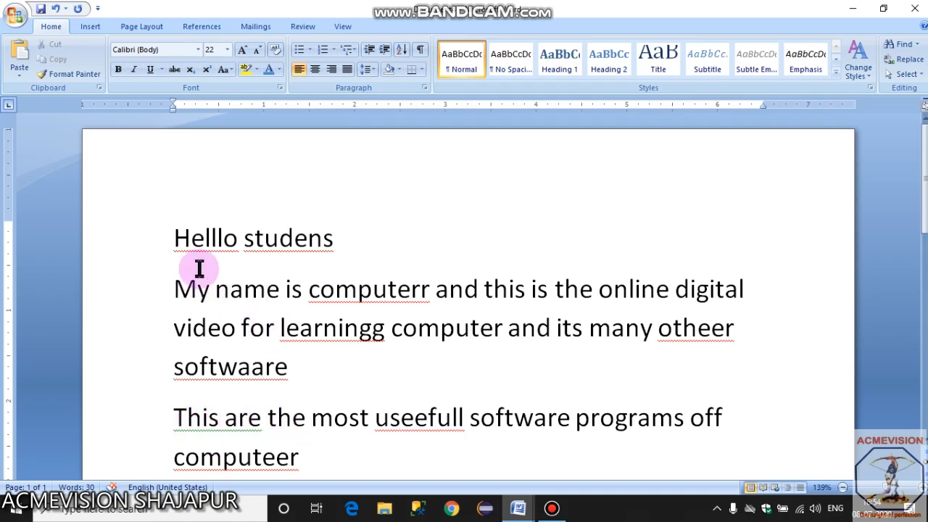
{"action": "left_click", "coordinate": [174, 235]}
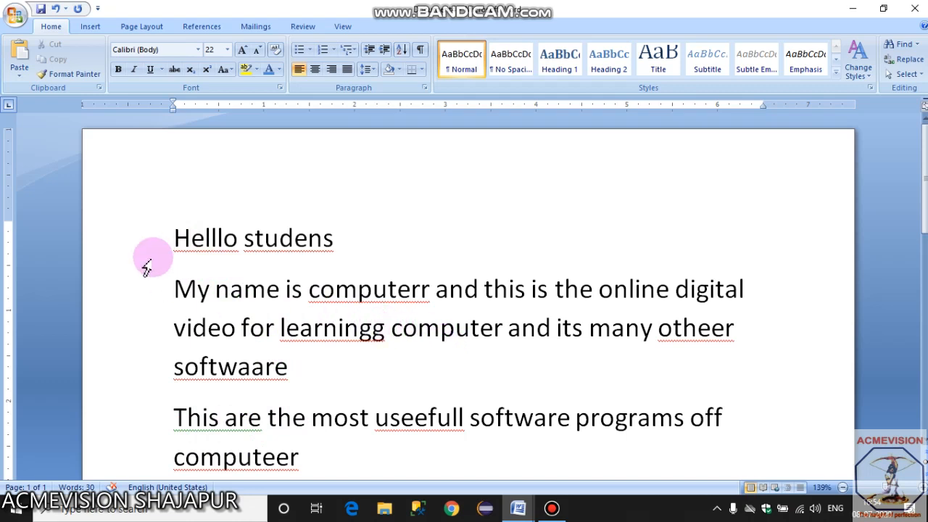
{"action": "left_click", "coordinate": [178, 235]}
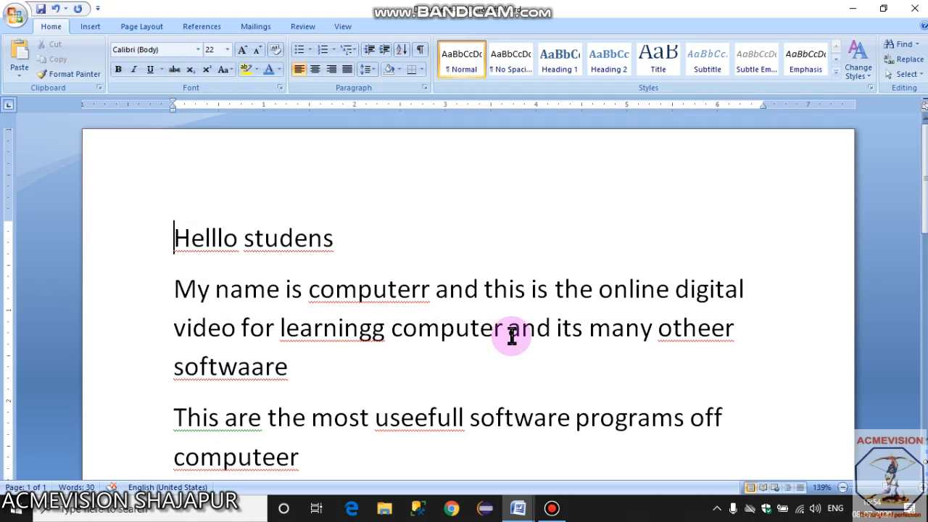
{"action": "key", "text": "XF86AudioRaiseVolume"}
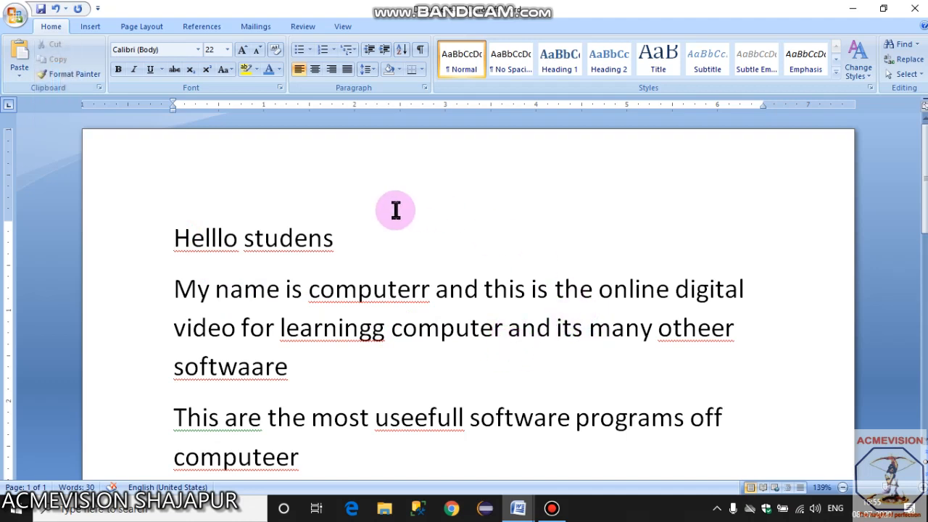
{"action": "left_click", "coordinate": [304, 26]}
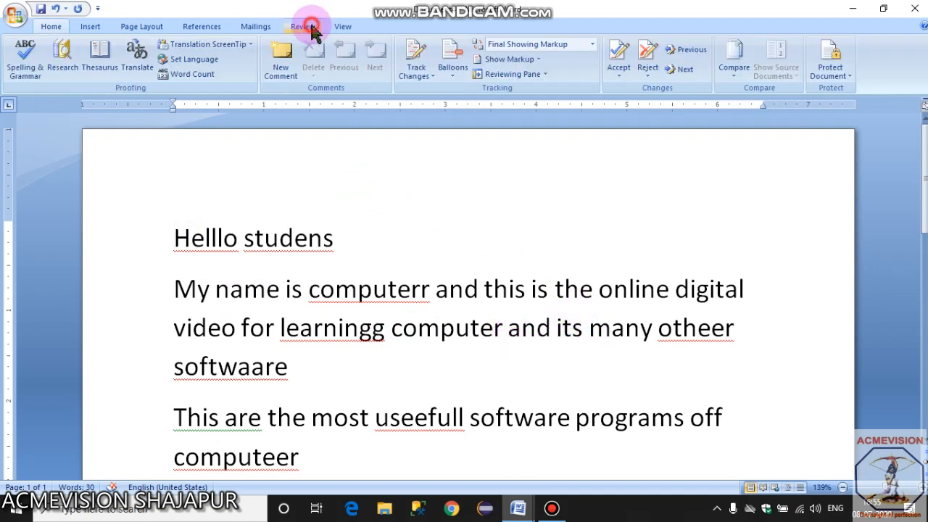
{"action": "left_click", "coordinate": [25, 61]}
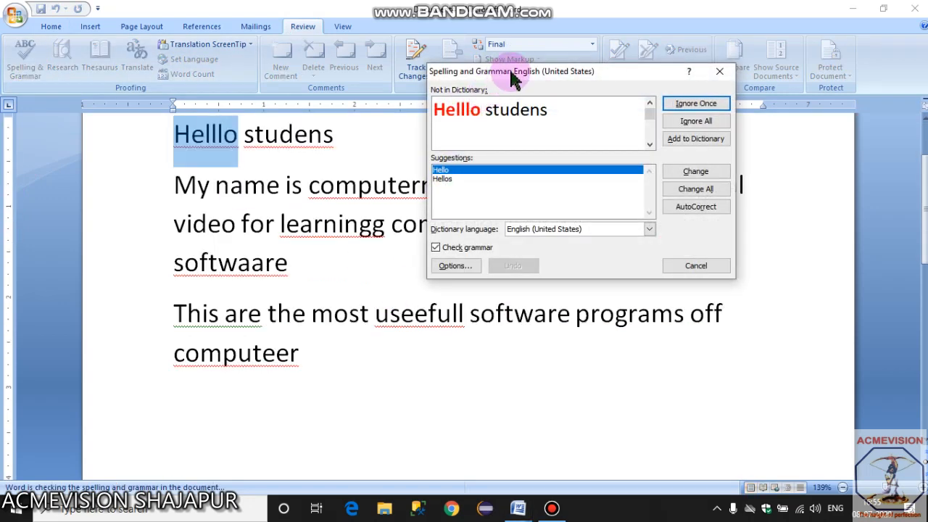
Move the Spelling and Grammar dialog clear of the highlighted word and place the cursor after "Helllo" in its Not in Dictionary text
{"action": "left_click_drag", "start_coordinate": [518, 71], "coordinate": [387, 93]}
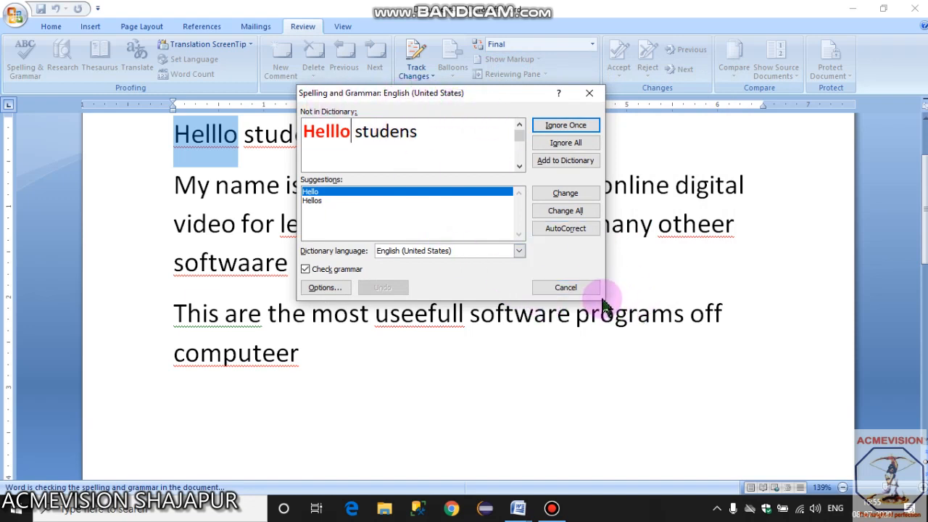
{"action": "left_click_drag", "start_coordinate": [408, 104], "coordinate": [579, 101]}
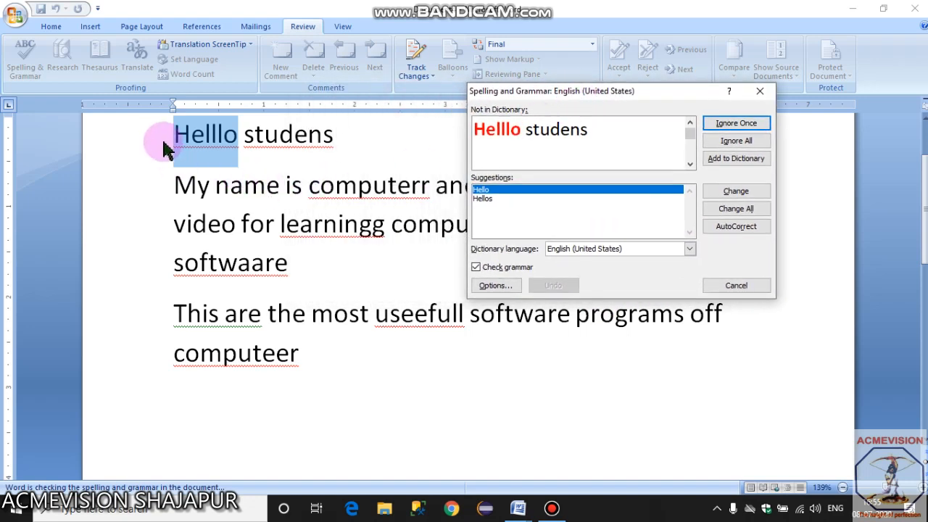
{"action": "left_click", "coordinate": [519, 131]}
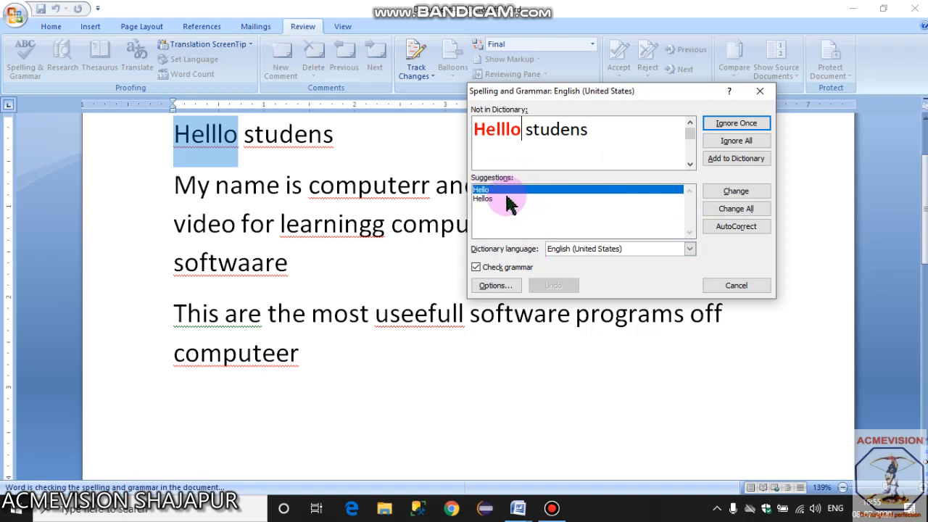
Correct the misspelled word "Helllo" using the suggested spelling "Hello"
{"action": "left_click", "coordinate": [501, 137]}
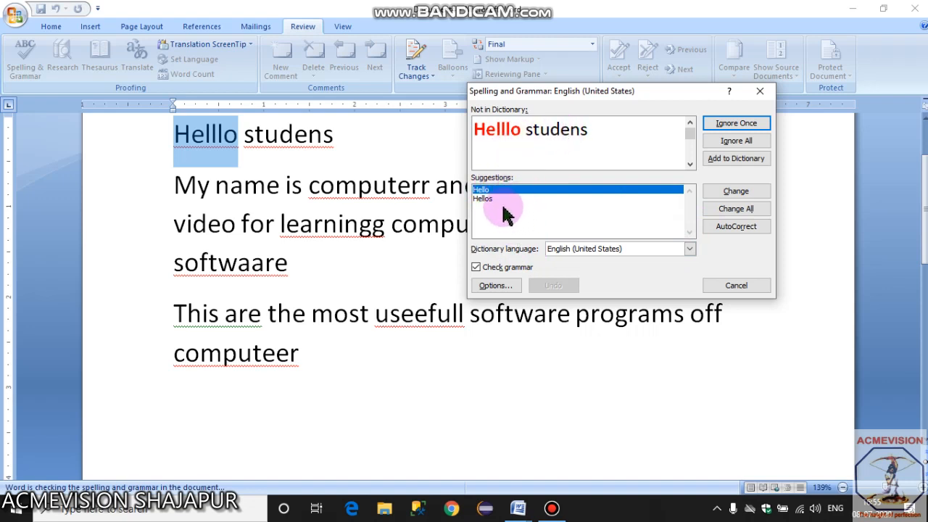
{"action": "left_click", "coordinate": [483, 192]}
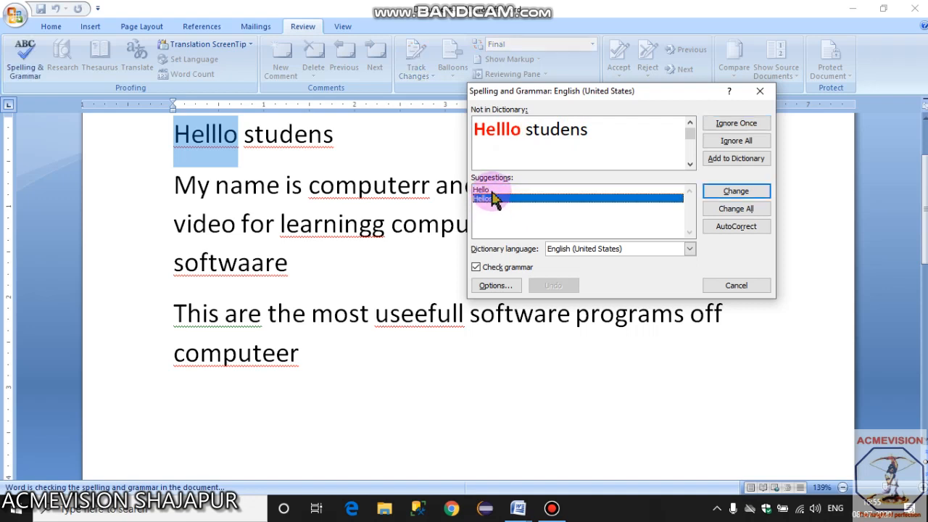
{"action": "left_click", "coordinate": [493, 198]}
{"action": "left_click", "coordinate": [493, 192]}
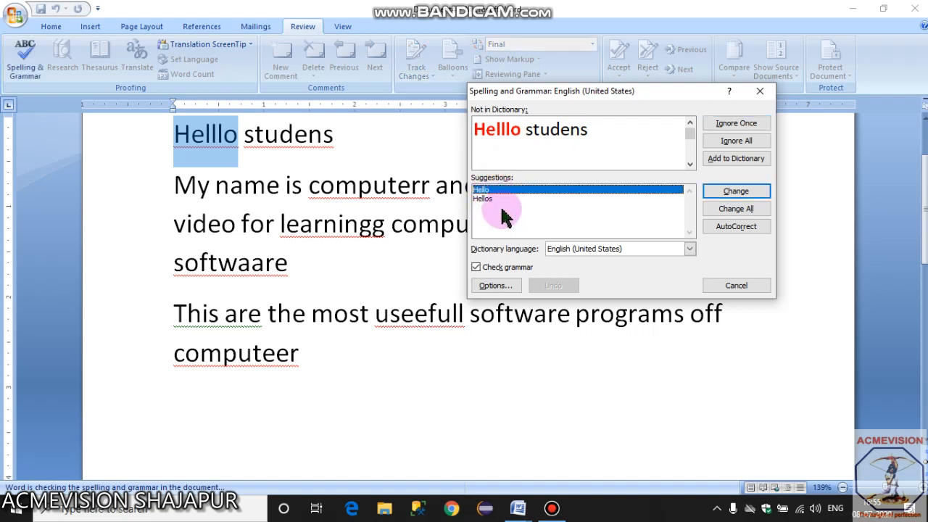
{"action": "left_click", "coordinate": [493, 198]}
{"action": "left_click", "coordinate": [493, 191]}
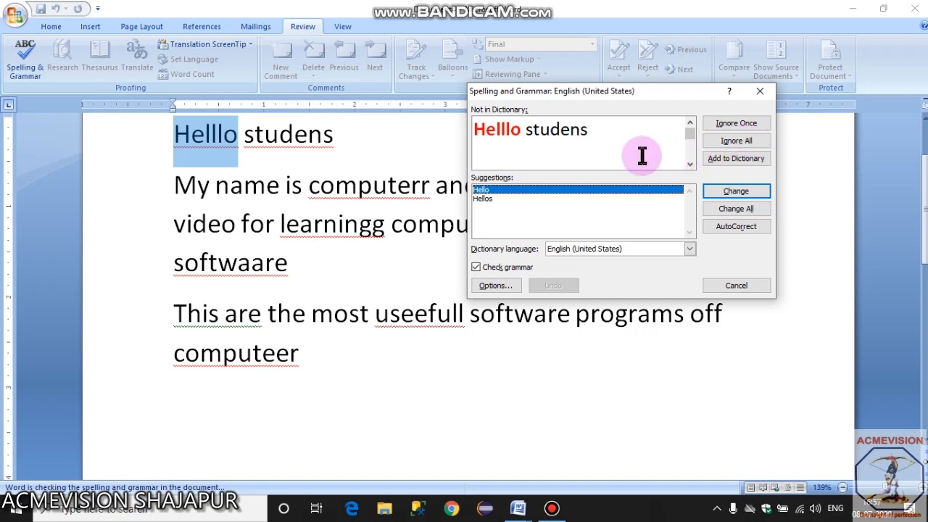
{"action": "left_click", "coordinate": [737, 193]}
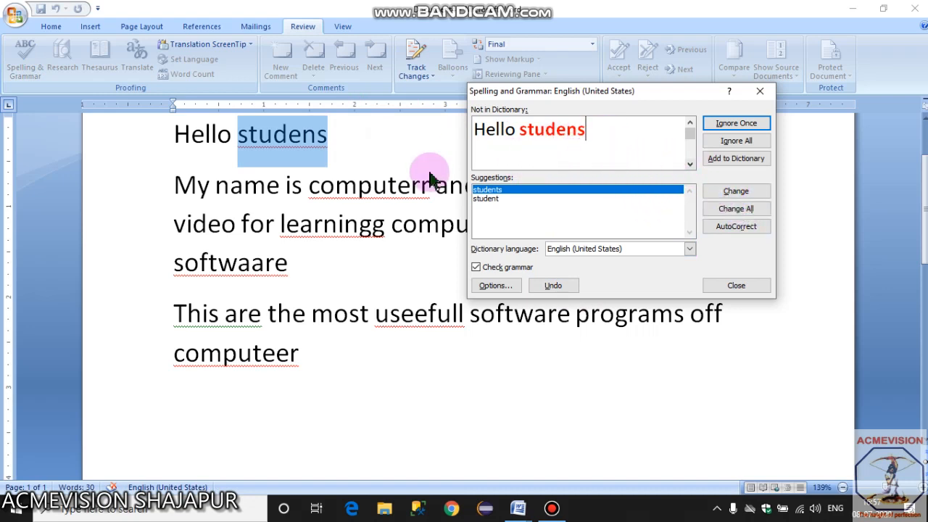
Accept the first suggested correction for each of "studens", "computerr", "learningg", "otheer", "softwaare", "useefull" and "computeer"
{"action": "left_click", "coordinate": [739, 191]}
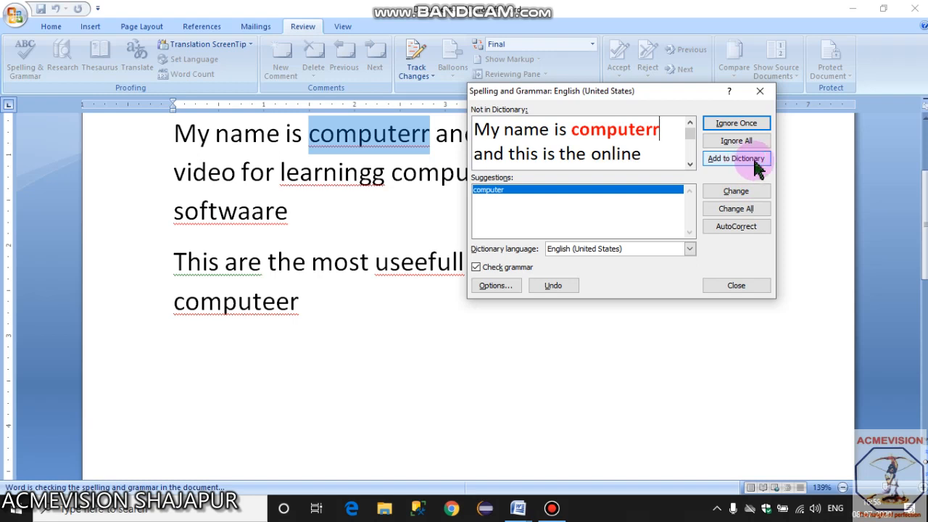
{"action": "left_click", "coordinate": [736, 193]}
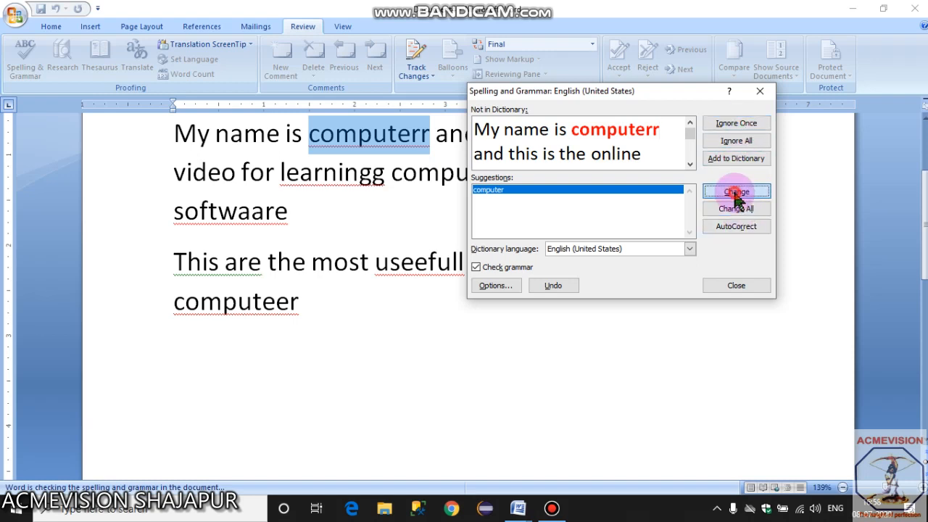
{"action": "left_click", "coordinate": [736, 193]}
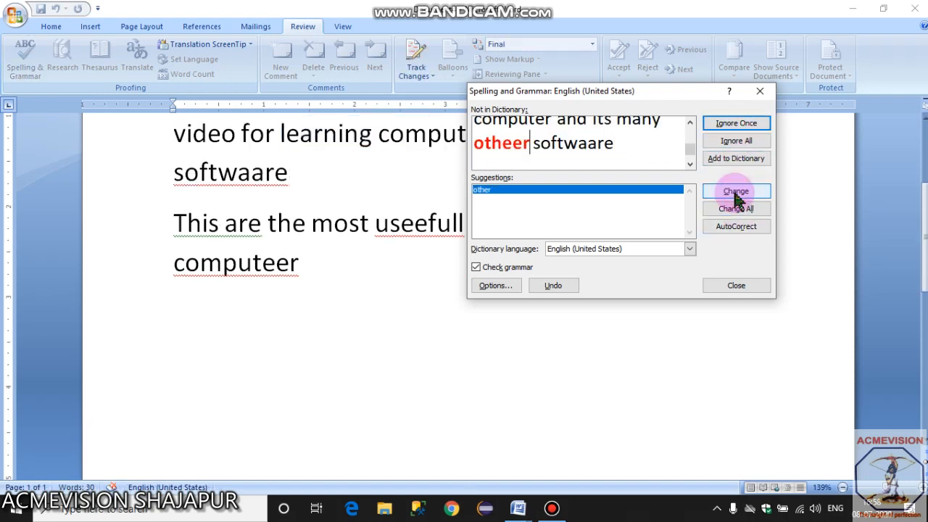
{"action": "left_click", "coordinate": [736, 193]}
{"action": "left_click", "coordinate": [737, 193]}
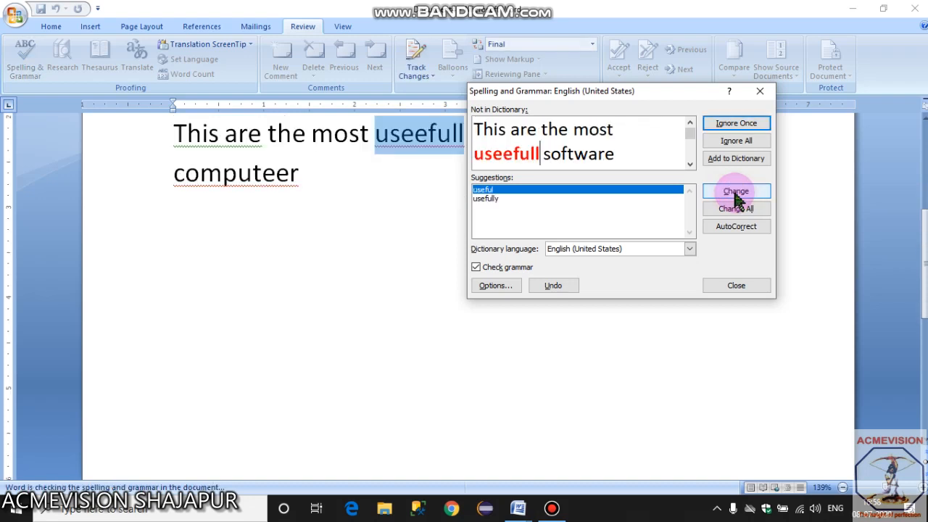
{"action": "left_click", "coordinate": [736, 192]}
{"action": "left_click", "coordinate": [736, 192]}
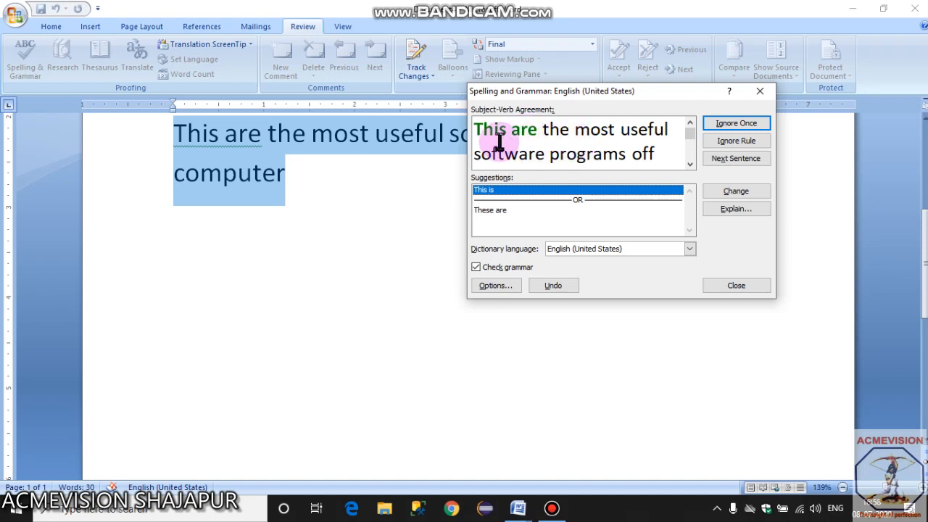
Compare the suggestions "This is" and "These are" for the grammar error "This are", leaving "This is" selected
{"action": "left_click", "coordinate": [538, 155]}
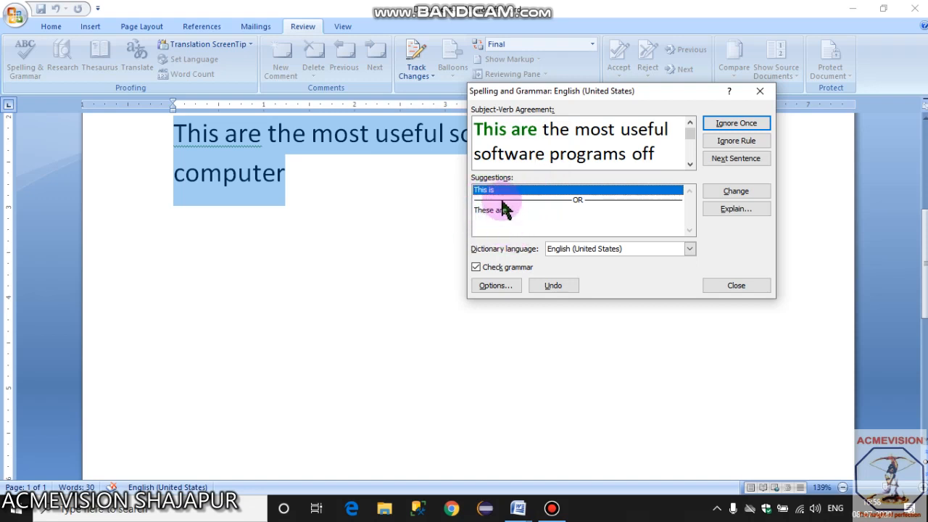
{"action": "left_click", "coordinate": [500, 210]}
{"action": "left_click", "coordinate": [510, 192]}
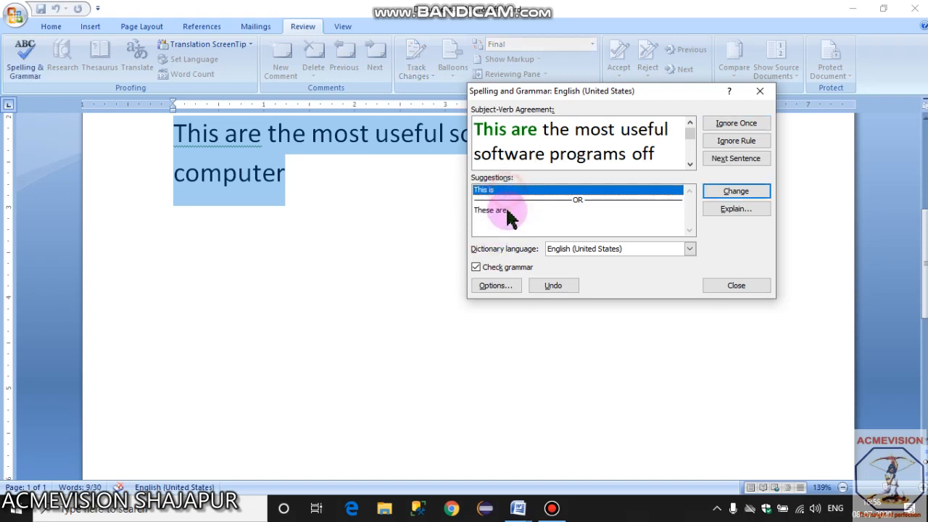
{"action": "left_click", "coordinate": [510, 209]}
{"action": "left_click", "coordinate": [508, 192]}
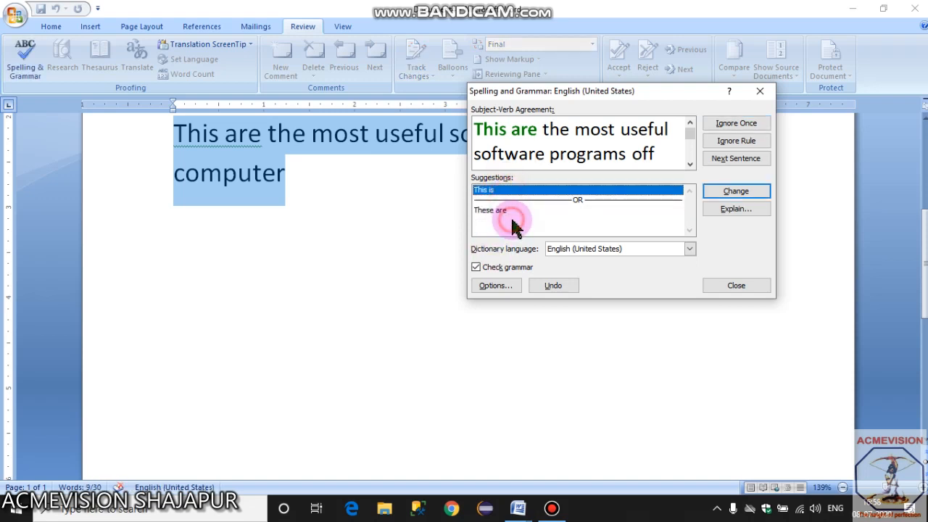